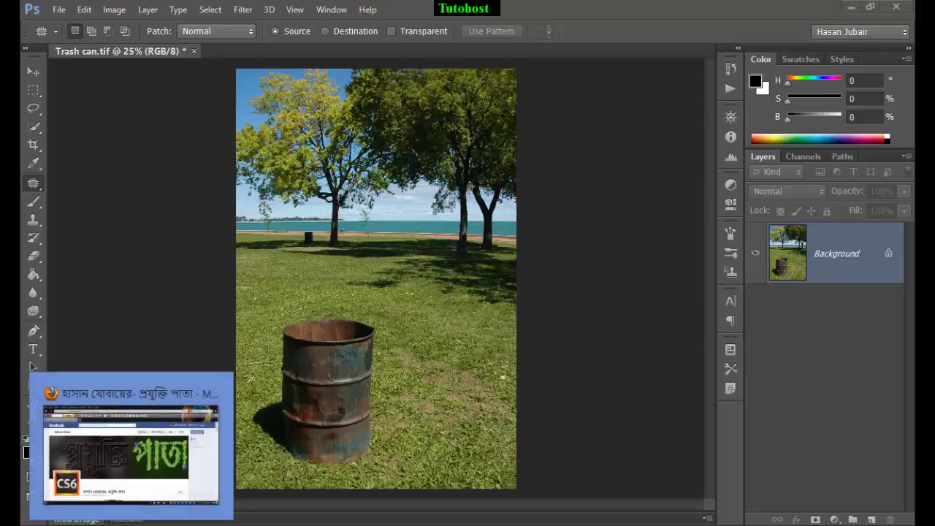
left_click(132, 453)
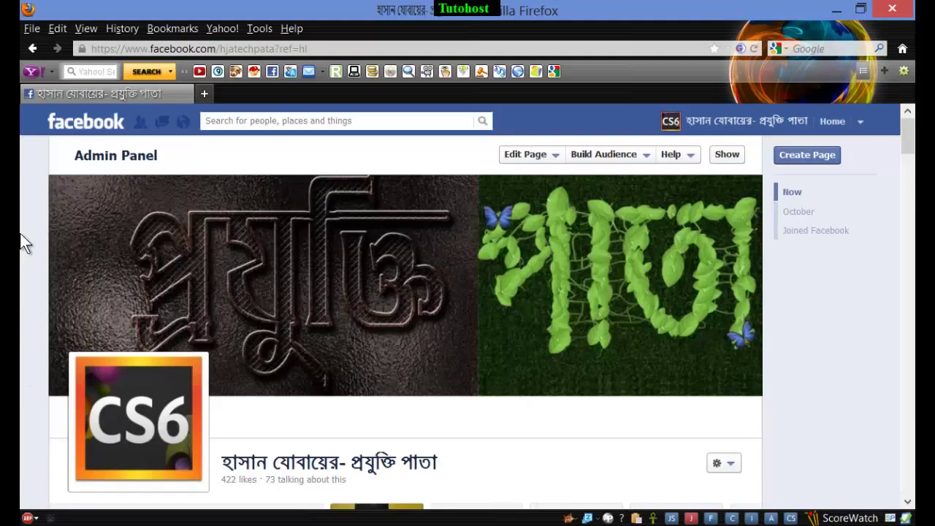
scroll(22, 243, "down", 1)
scroll(21, 243, "down", 3)
scroll(22, 243, "down", 2)
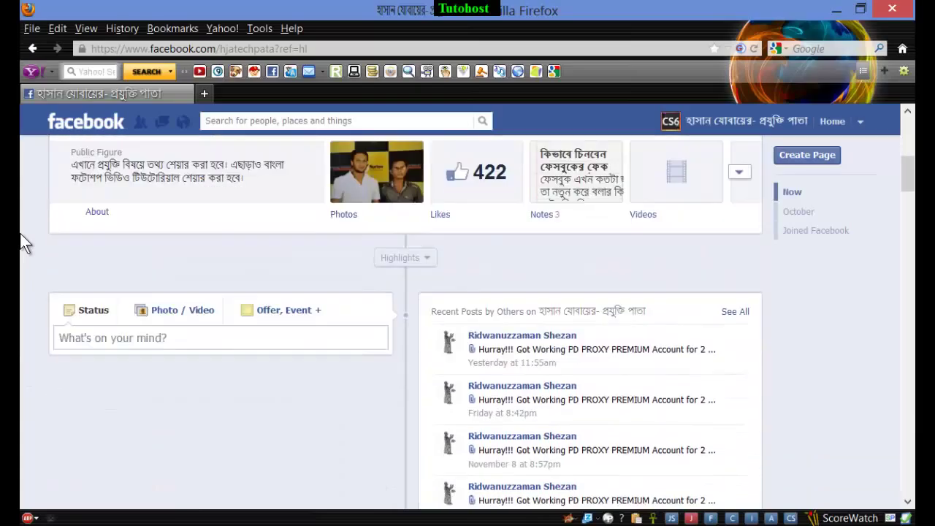
scroll(22, 243, "down", 5)
scroll(22, 243, "up", 5)
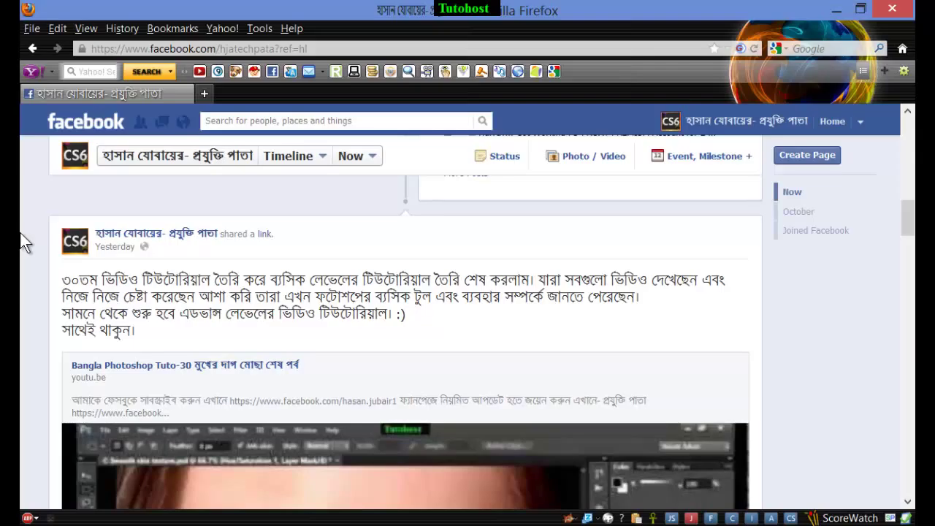
scroll(20, 232, "up", 10)
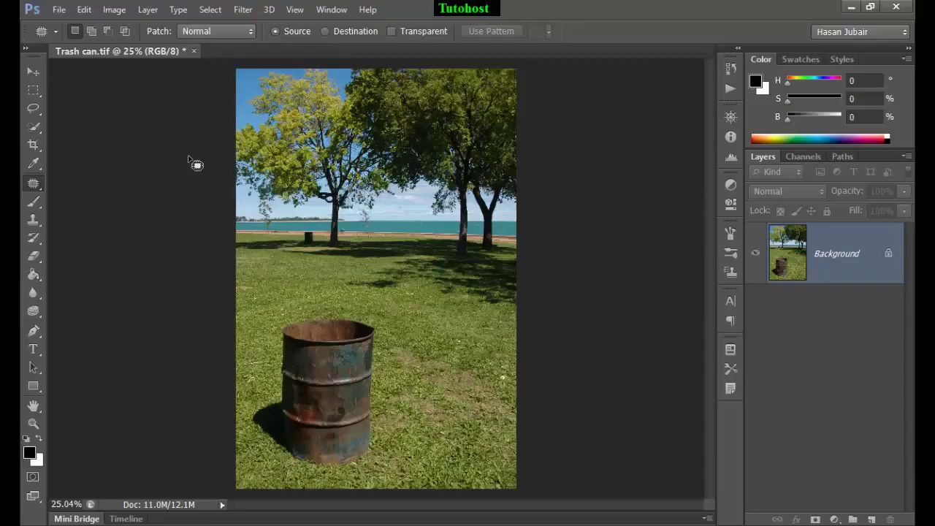
right_click(35, 178)
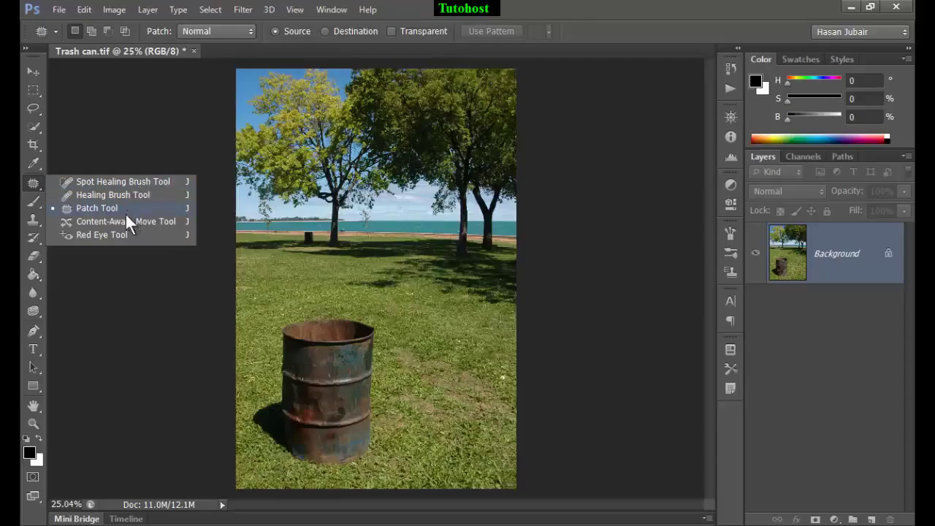
left_click(128, 209)
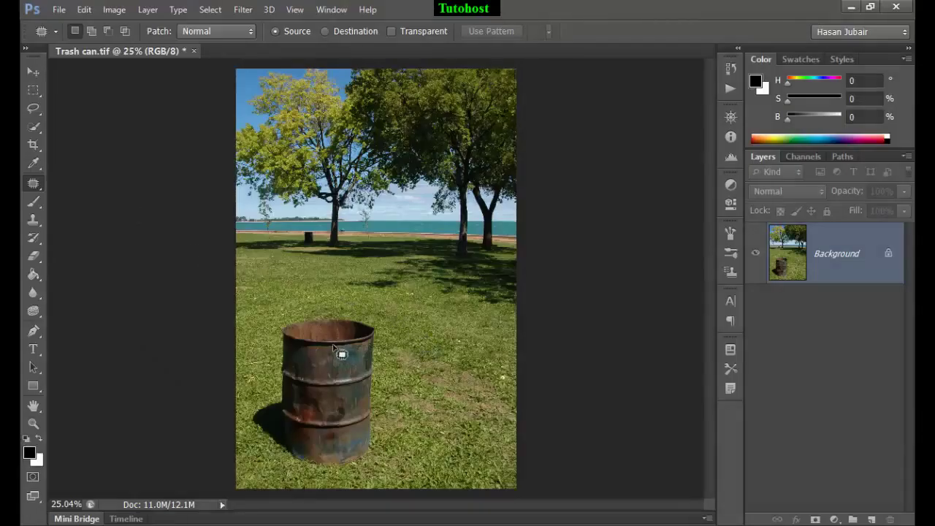
key("ctrl+plus")
key("ctrl+plus")
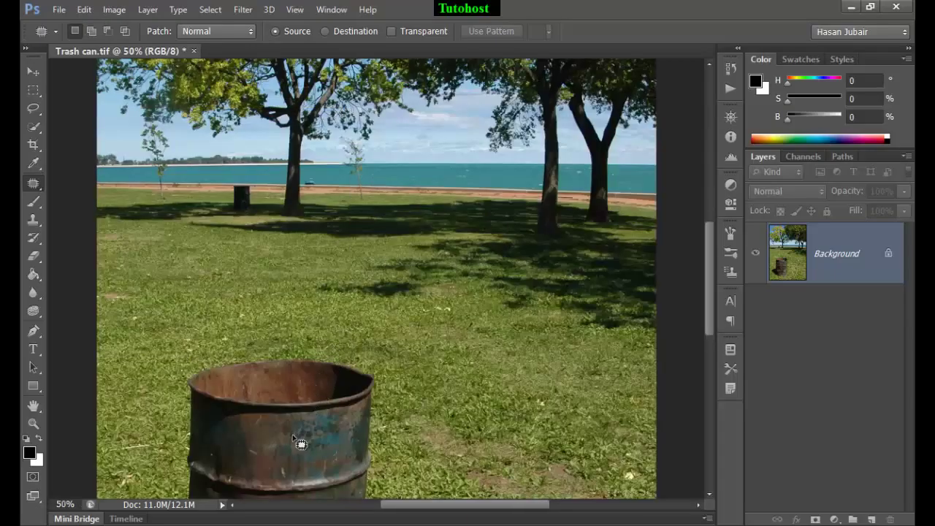
Center the barrel in view, draw a patch outline around it, then clear the outline
left_click_drag(293, 440, 274, 240)
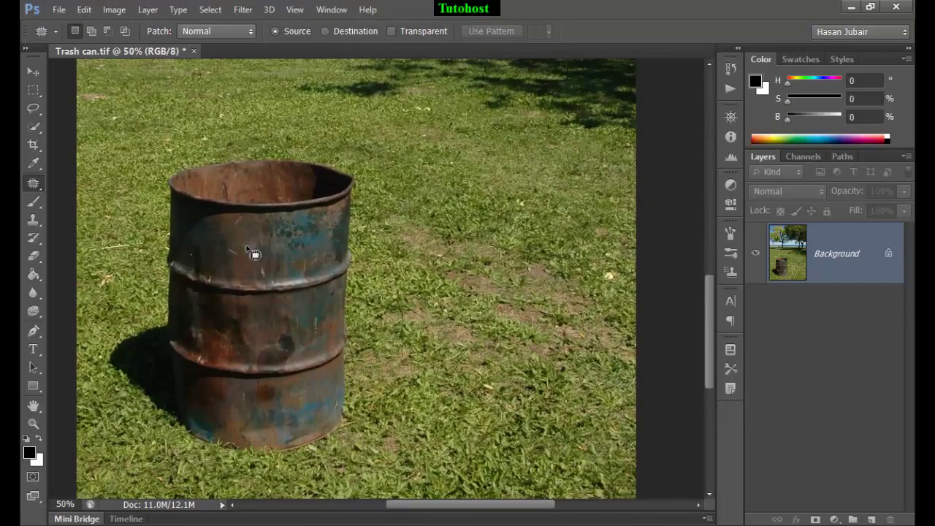
mouse_move(158, 311)
left_mouse_down()
mouse_move(263, 147)
mouse_move(390, 387)
mouse_move(359, 455)
mouse_move(300, 484)
mouse_move(163, 472)
mouse_move(124, 428)
mouse_move(105, 349)
mouse_move(156, 297)
left_mouse_up()
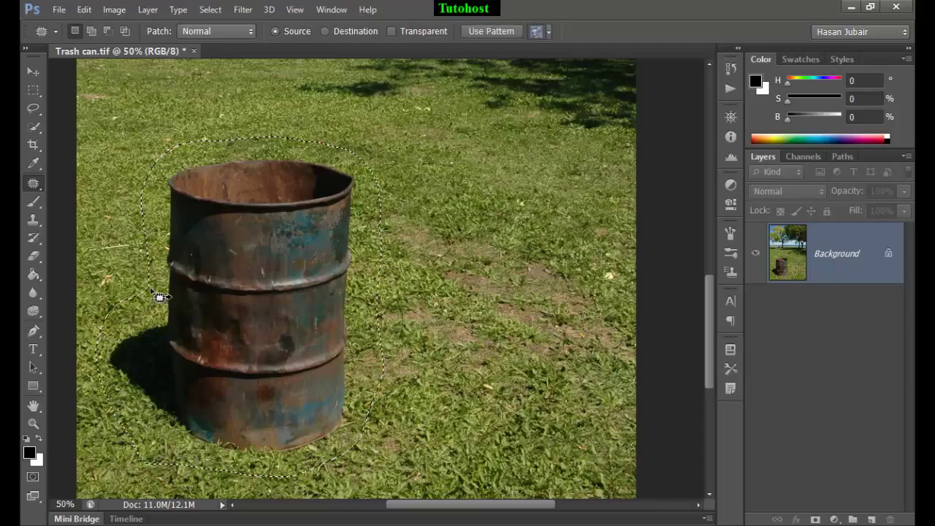
left_click(479, 227)
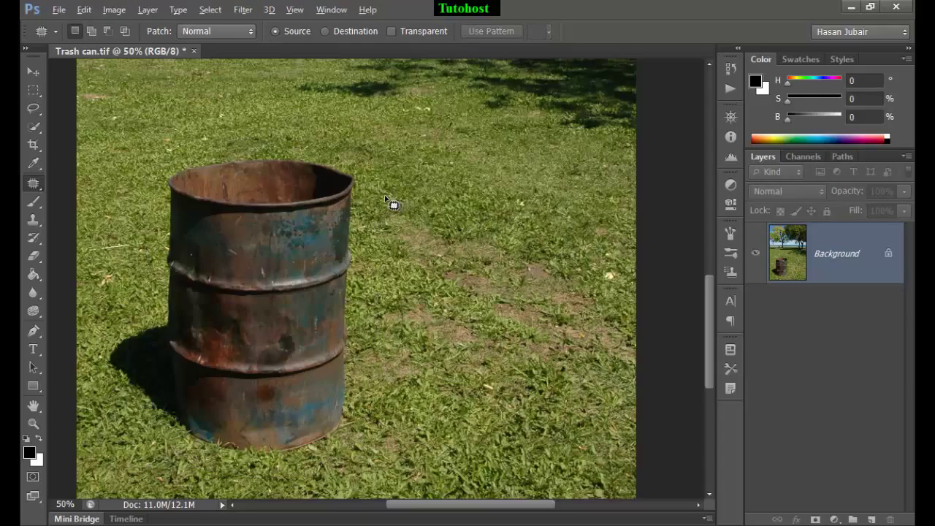
Patch the barrel away with nearby grass, deselect, then undo to bring the barrel back
mouse_move(385, 197)
left_mouse_down()
mouse_move(386, 433)
mouse_move(328, 484)
mouse_move(174, 502)
mouse_move(390, 191)
left_mouse_up()
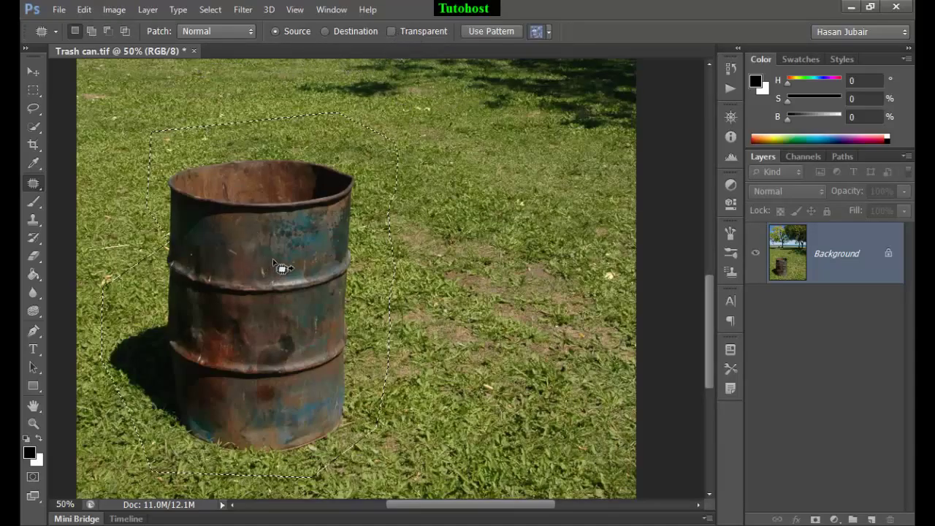
mouse_move(282, 269)
left_mouse_down()
mouse_move(267, 282)
mouse_move(496, 263)
left_mouse_up()
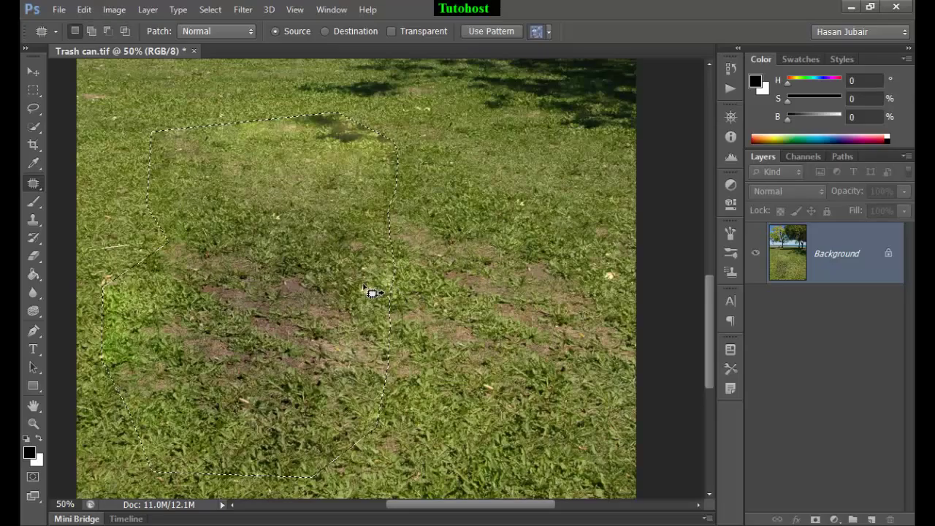
key("ctrl+d")
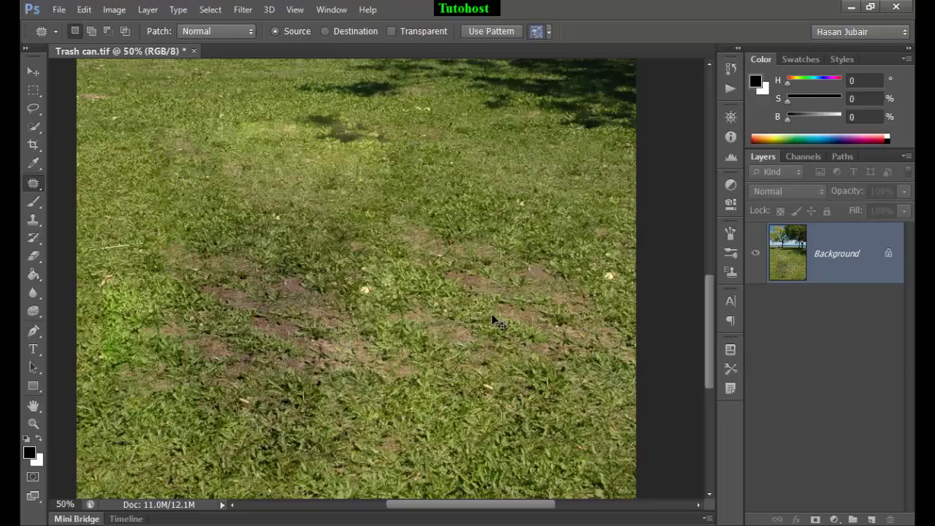
key("ctrl+z")
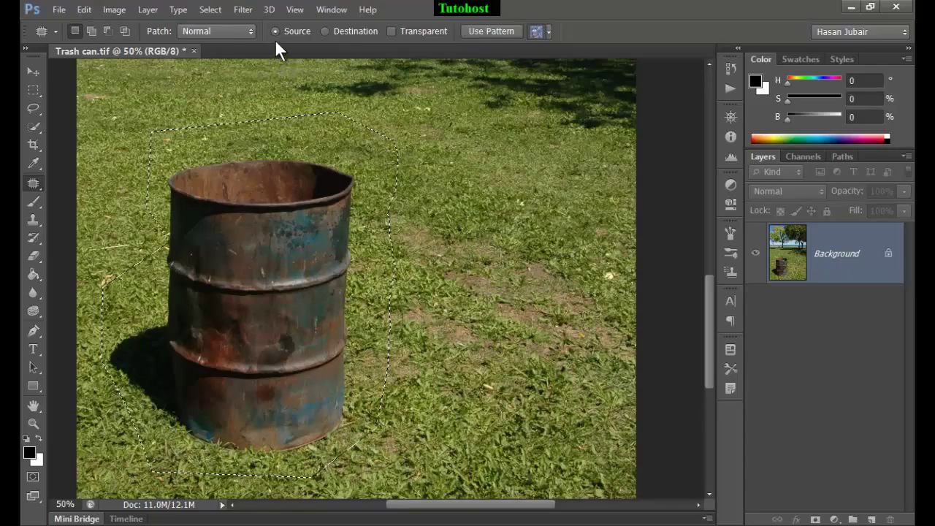
Switch Patch to Destination and drag a duplicate barrel onto the grass to its right
left_click(326, 31)
left_click_drag(709, 310, 705, 292)
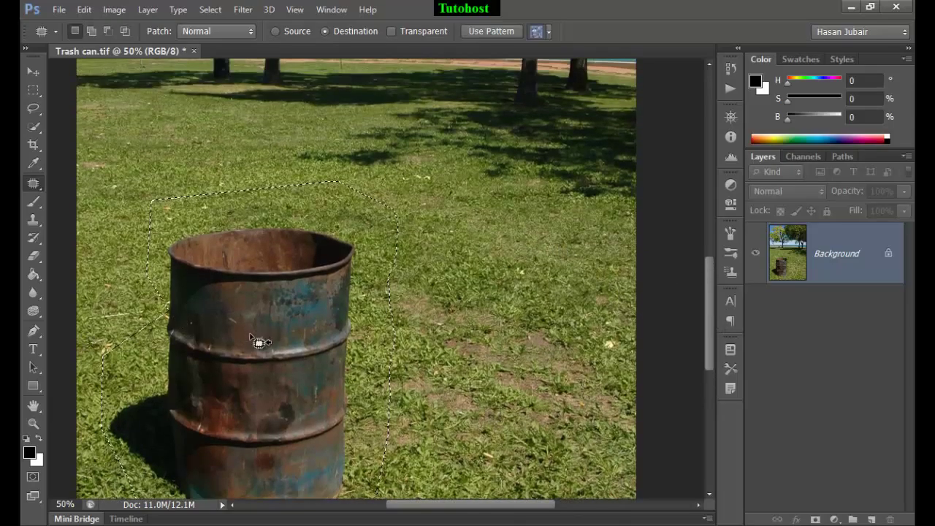
mouse_move(255, 334)
left_mouse_down()
mouse_move(278, 347)
mouse_move(503, 345)
left_mouse_up()
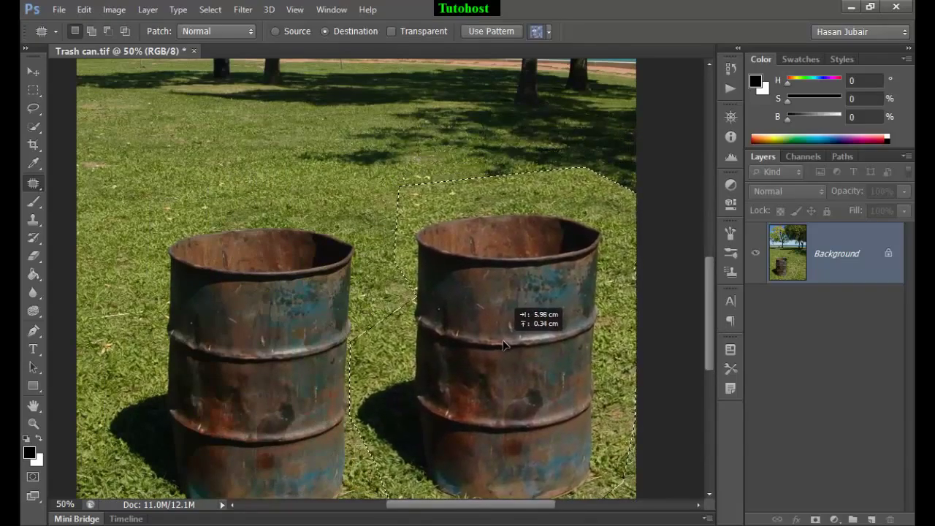
left_click_drag(503, 344, 503, 343)
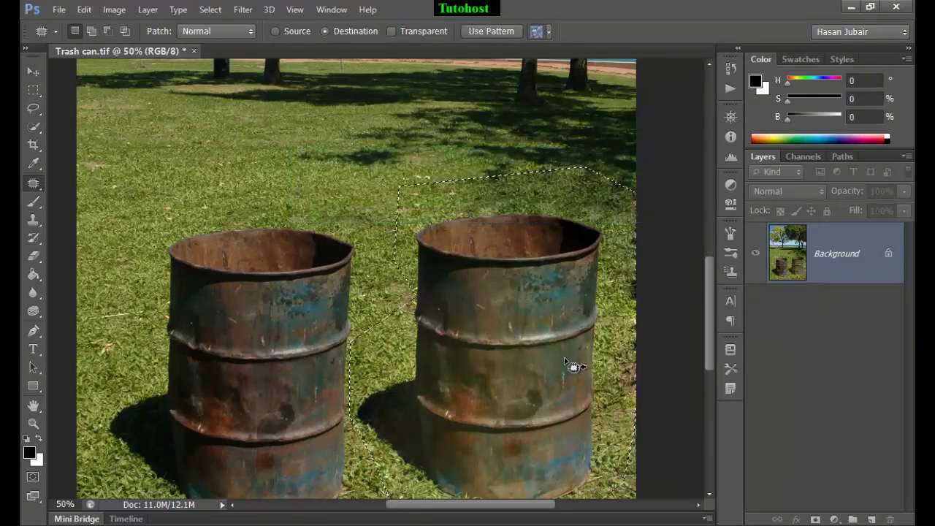
Deselect, undo the duplicate barrel, and outline the original barrel and shadow again
key("ctrl+d")
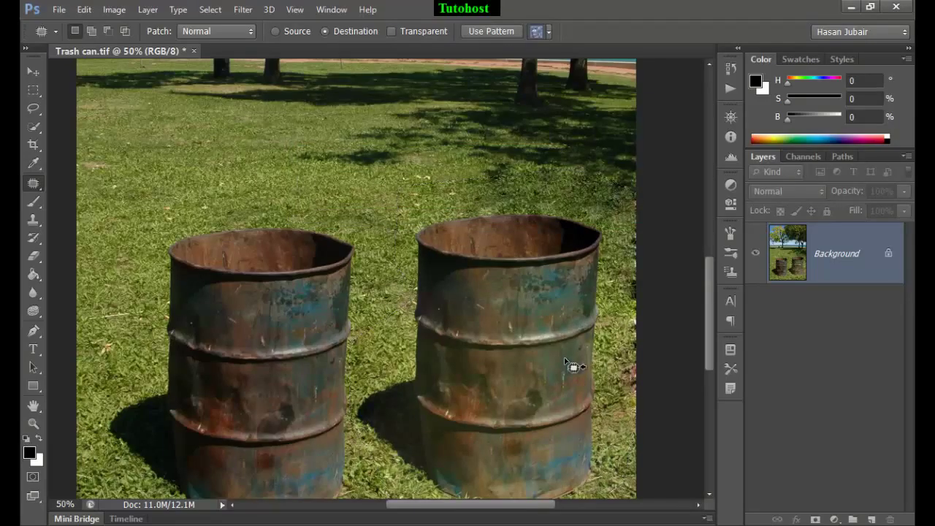
left_click_drag(712, 308, 712, 327)
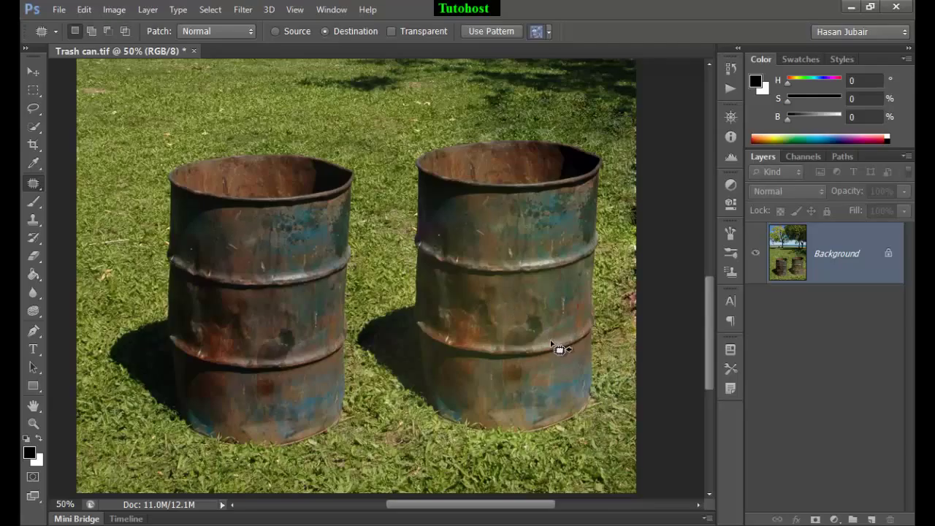
key("ctrl+z")
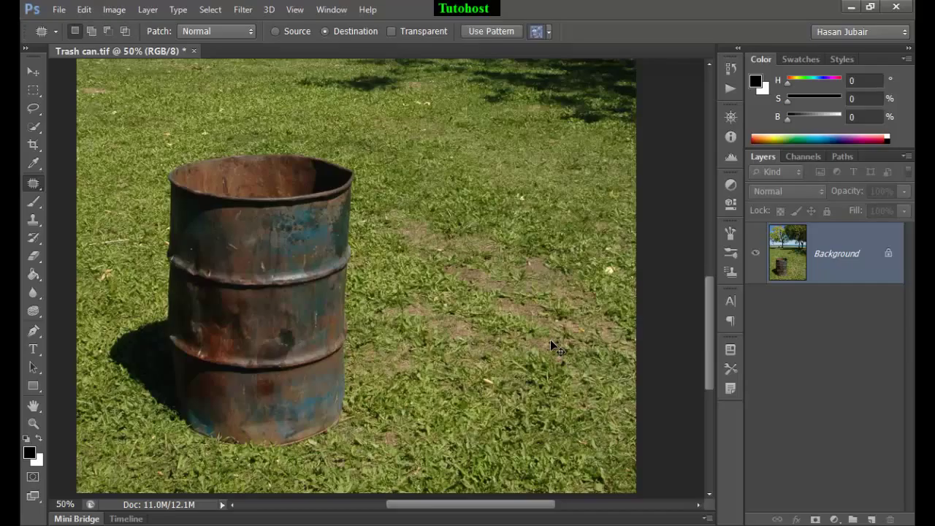
left_click_drag(150, 125, 398, 153)
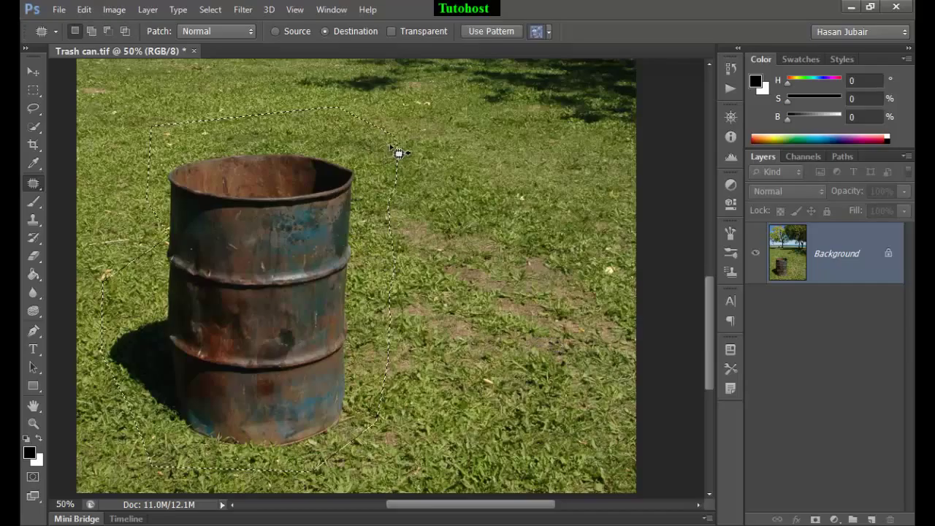
With Transparent on, duplicate the barrel to the right, then undo it and deselect
left_click(391, 31)
left_click_drag(302, 278, 533, 296)
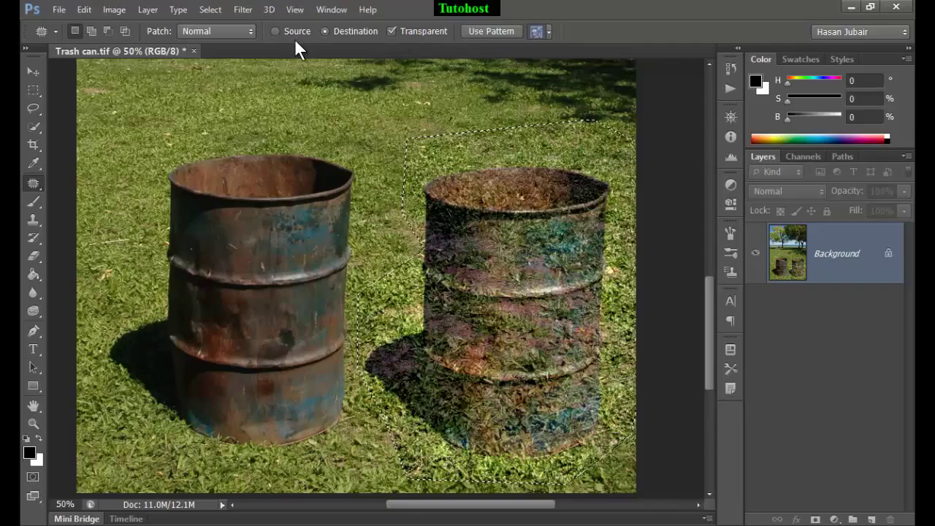
key("ctrl+d")
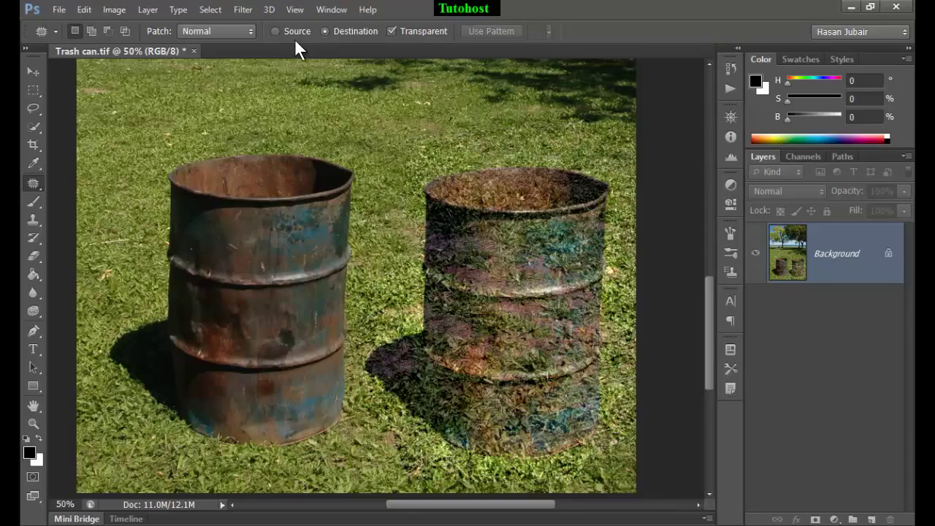
key("ctrl+z")
key("ctrl+alt+z")
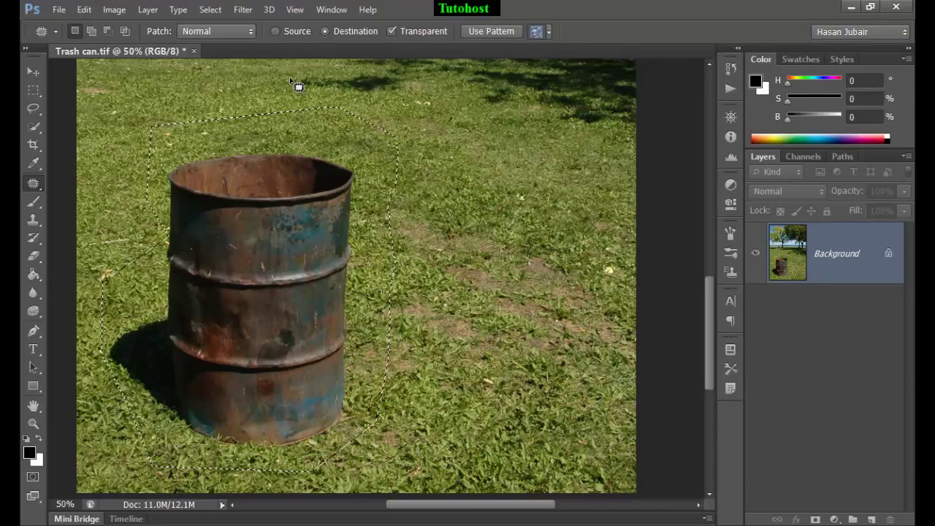
key("ctrl+d")
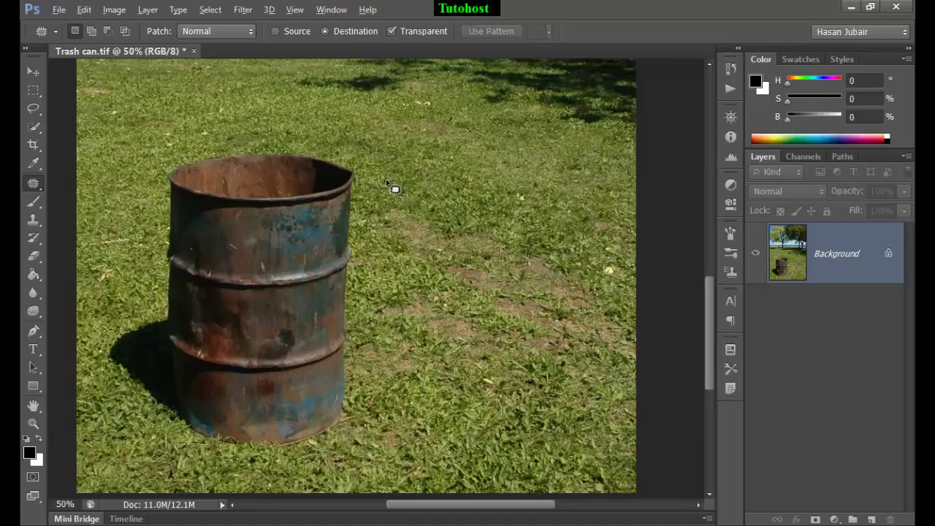
Draw a wider patch outline enclosing the barrel, its shadow and surrounding grass
mouse_move(381, 185)
left_mouse_down()
mouse_move(255, 474)
mouse_move(117, 462)
mouse_move(100, 358)
left_mouse_up()
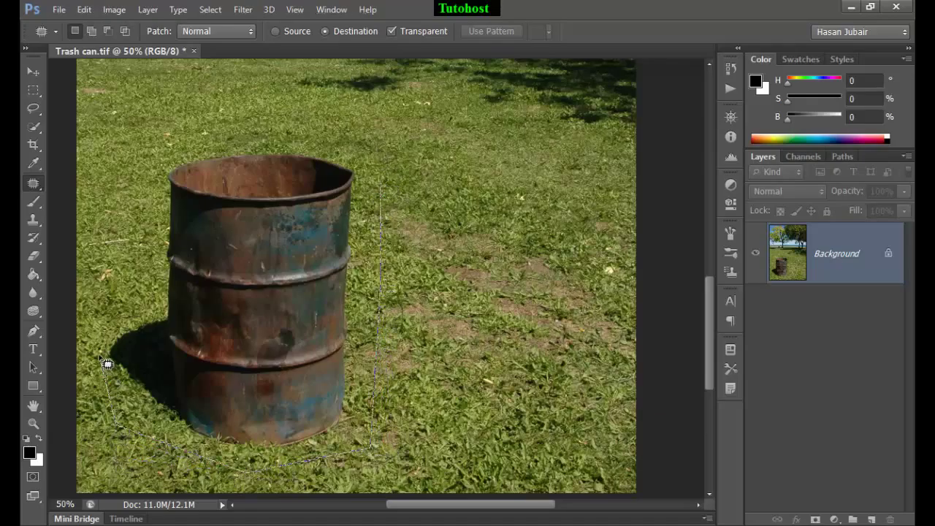
left_click_drag(124, 302, 166, 298)
mouse_move(159, 241)
left_mouse_down()
mouse_move(172, 150)
mouse_move(183, 142)
mouse_move(394, 155)
mouse_move(387, 149)
left_mouse_up()
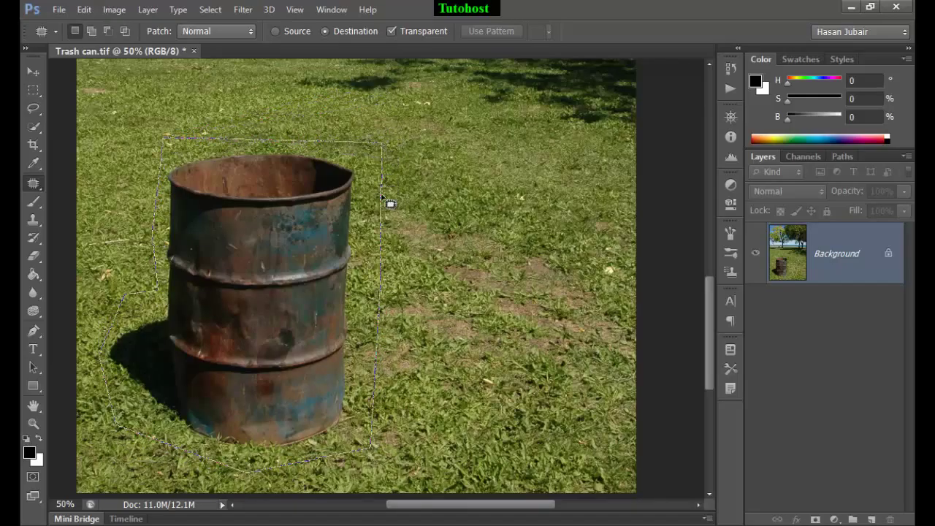
left_click_drag(389, 209, 398, 216)
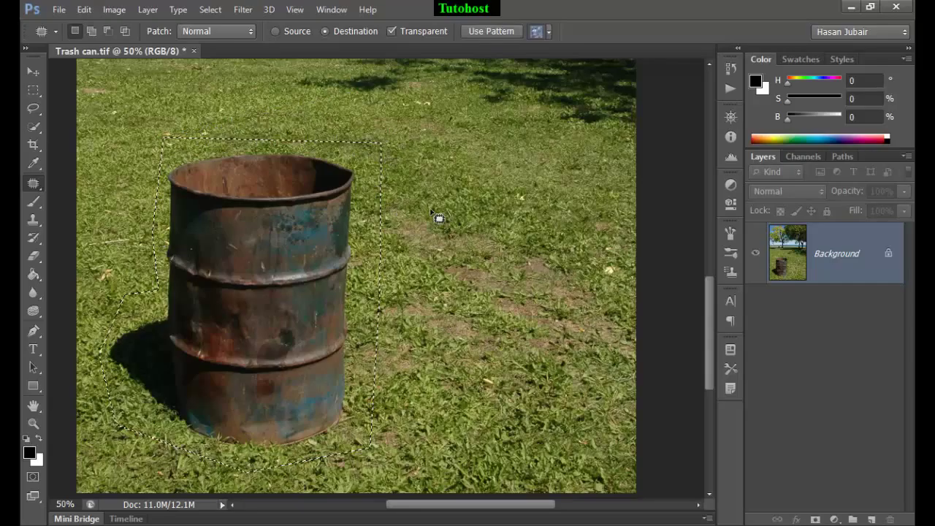
Set Patch to Content-Aware with Medium adaptation and start dragging the outline toward the trees
left_click(233, 32)
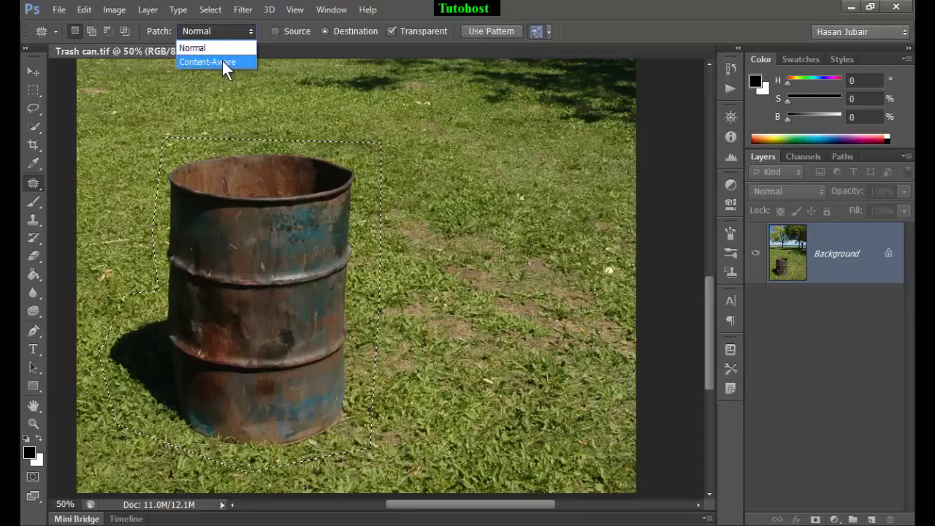
left_click(221, 62)
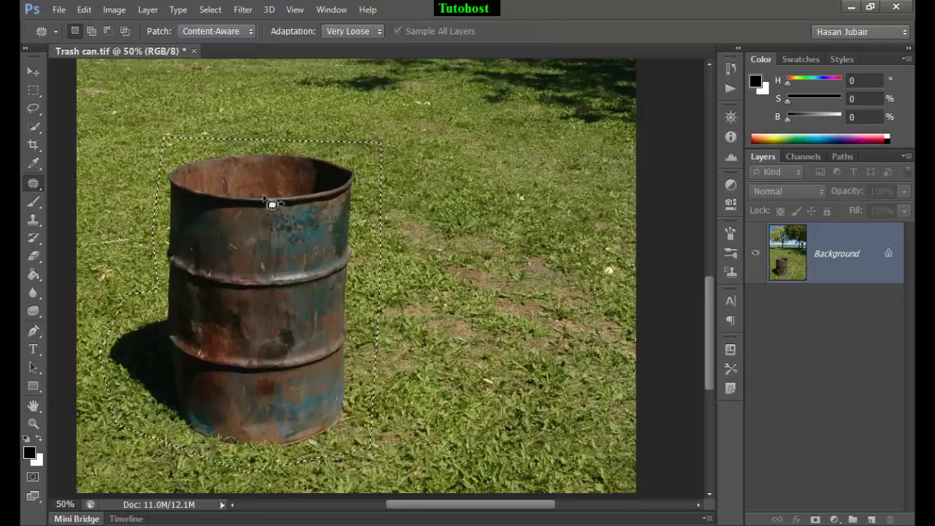
left_click(349, 27)
left_click(346, 74)
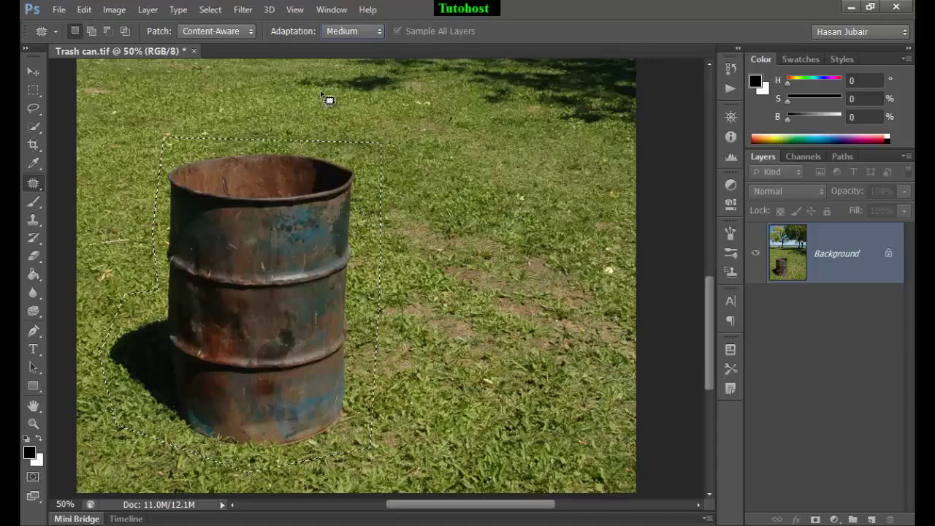
left_click_drag(708, 332, 708, 313)
mouse_move(261, 395)
left_mouse_down()
mouse_move(326, 221)
mouse_move(491, 66)
mouse_move(464, 147)
left_mouse_up()
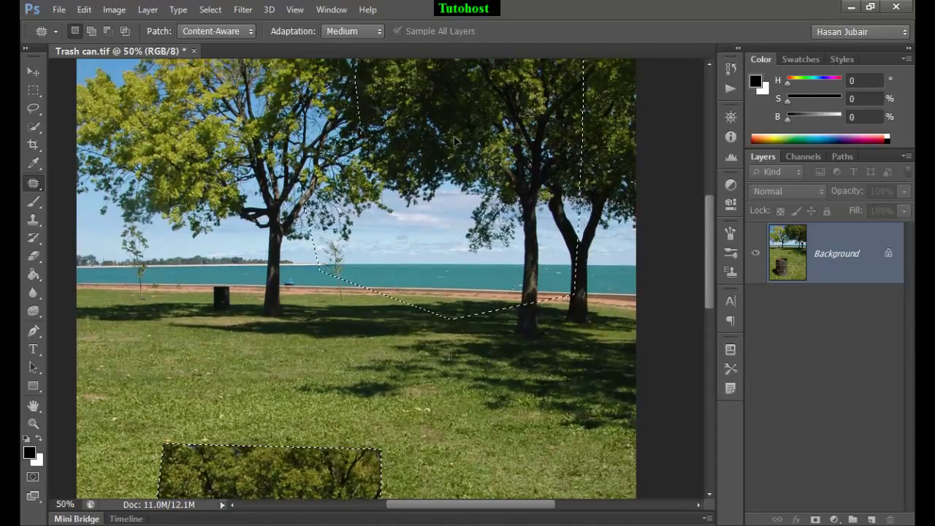
Drop the patch sample on the tree area at the top to fill the barrel area
left_click_drag(465, 146, 452, 117)
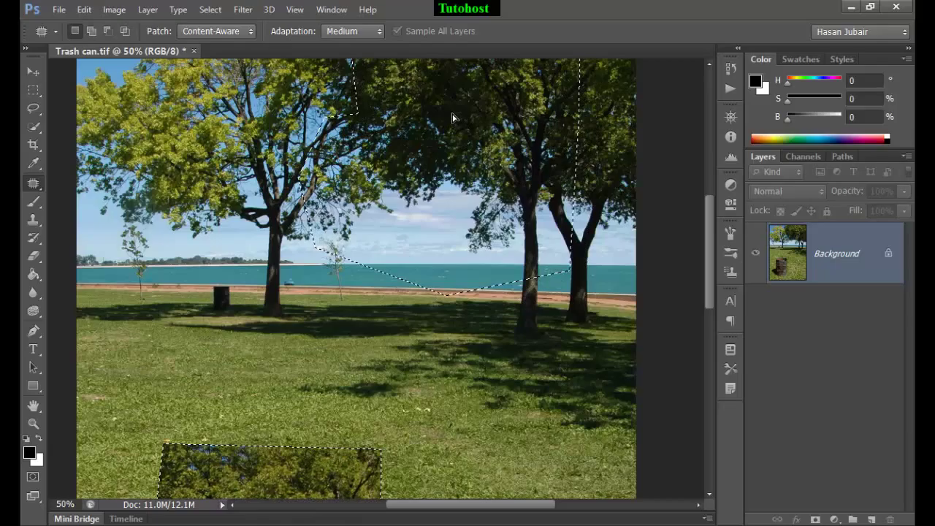
left_click_drag(452, 118, 449, 110)
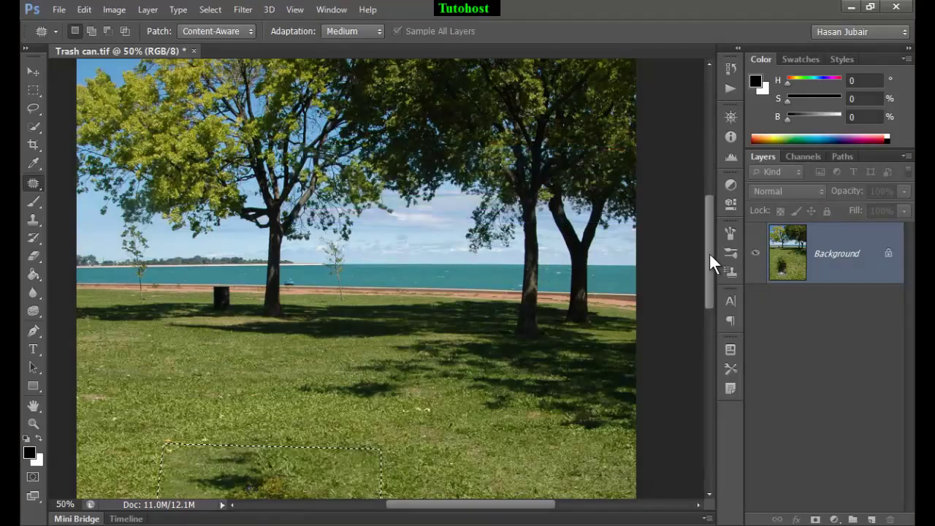
left_click_drag(709, 252, 700, 342)
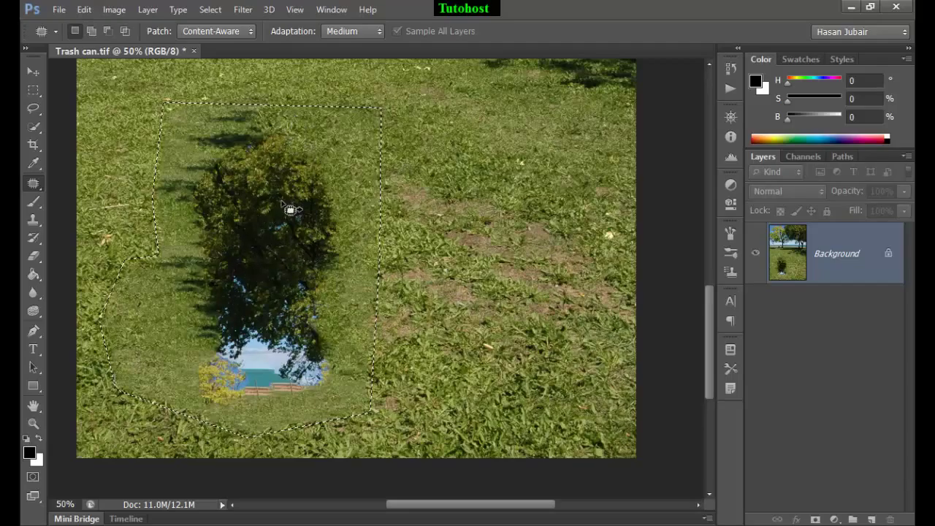
Try Very Strict then Very Loose adaptation on the patch, then return Patch mode to Normal
left_click(357, 30)
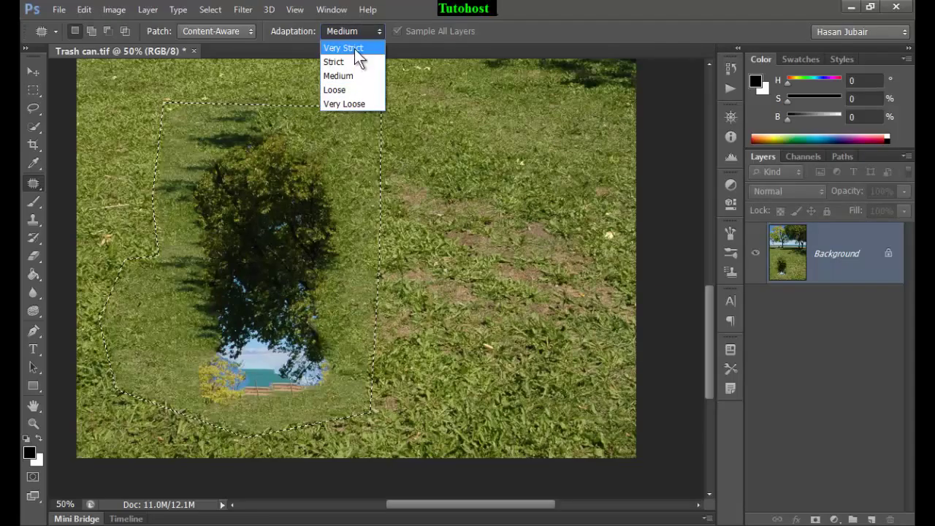
left_click(354, 49)
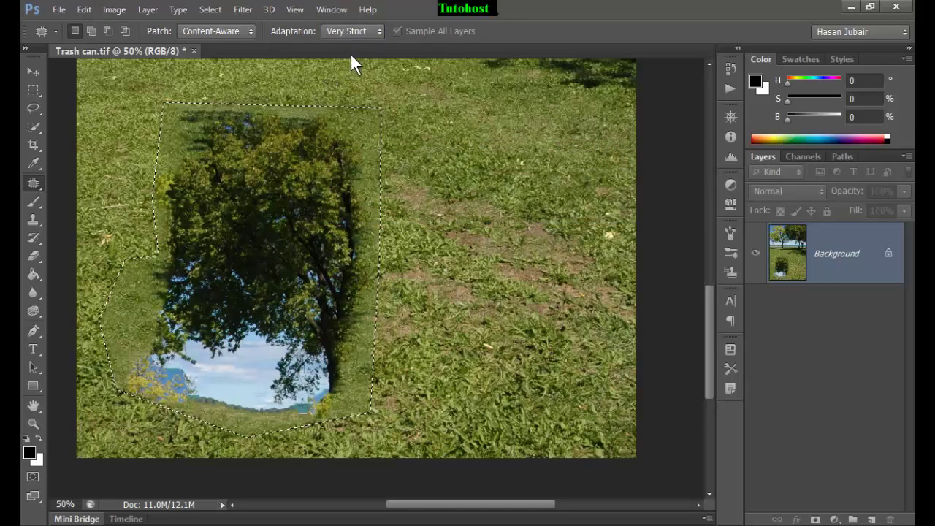
left_click(354, 33)
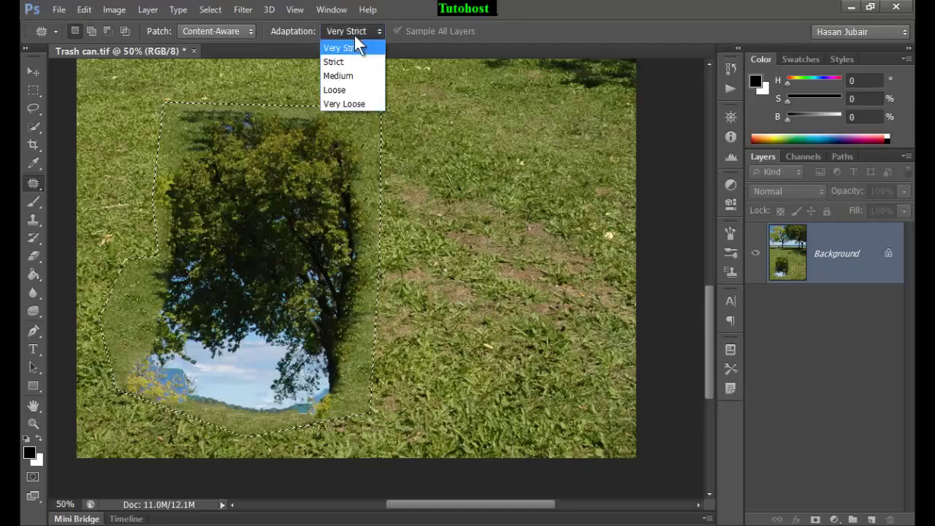
left_click(343, 104)
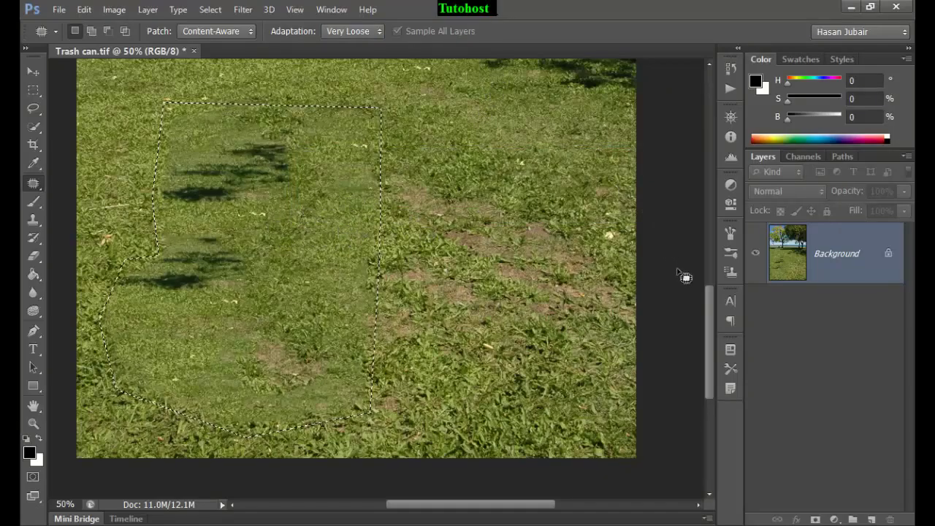
mouse_move(708, 316)
left_mouse_down()
mouse_move(699, 227)
mouse_move(685, 311)
left_mouse_up()
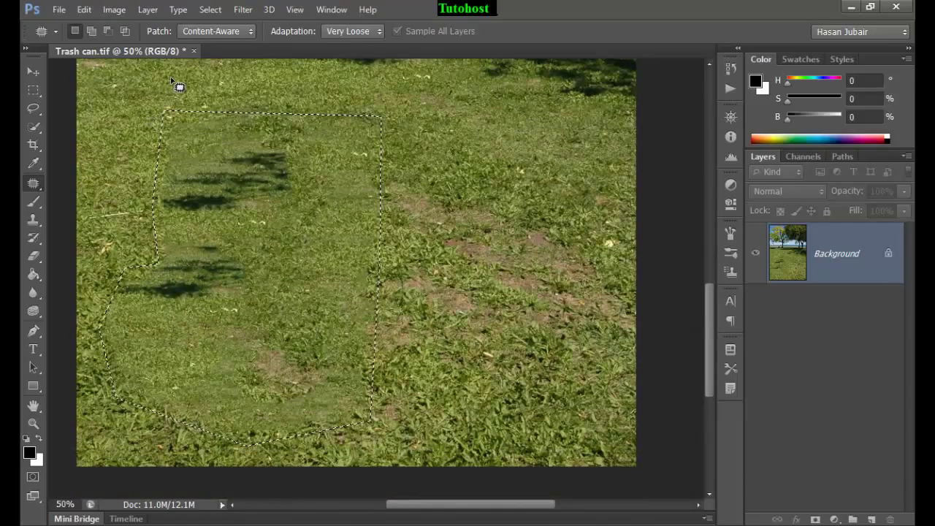
left_click(212, 30)
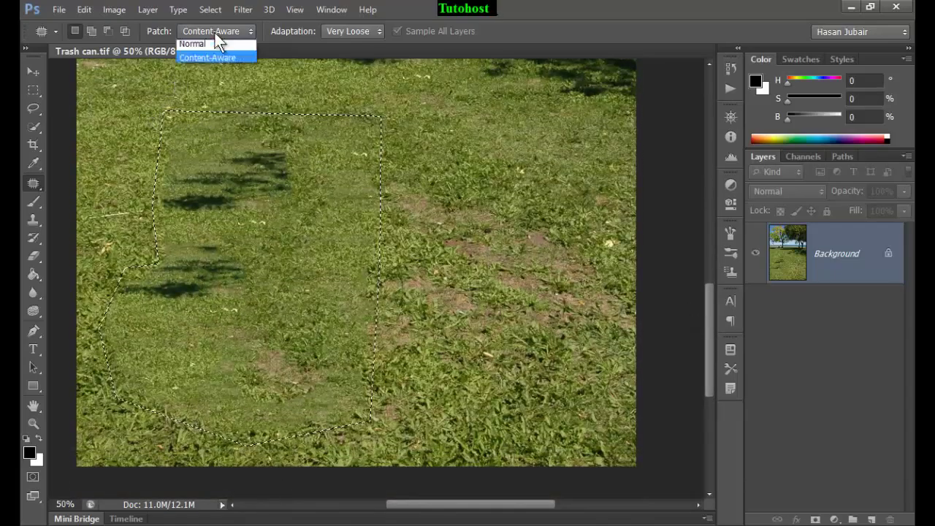
left_click(217, 46)
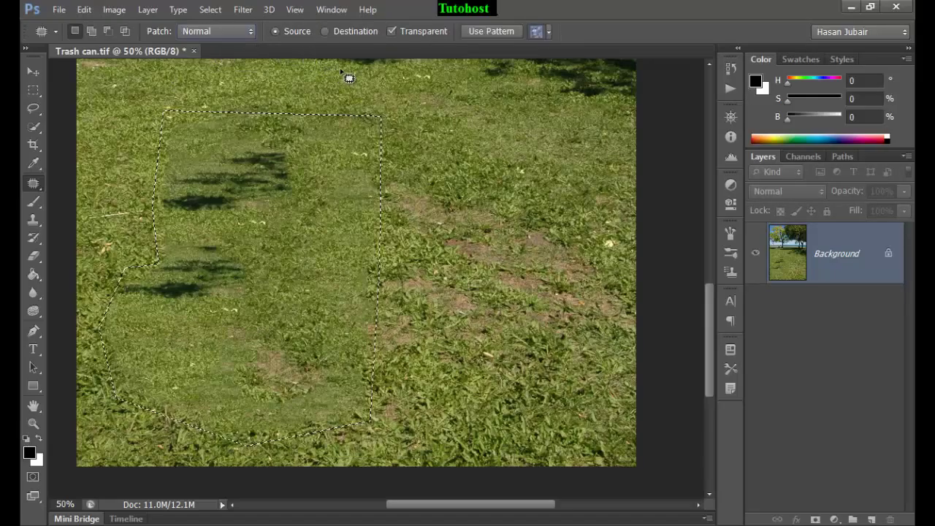